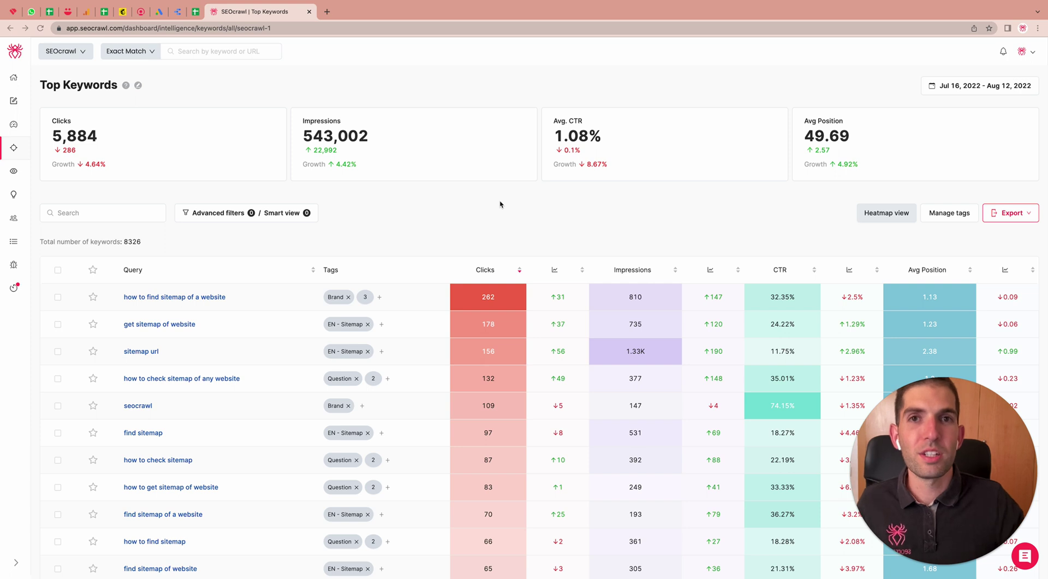
Add an advanced filter that excludes keywords containing 'map', cutting the report to 6439 keywords
{"action": "left_click", "coordinate": [230, 215]}
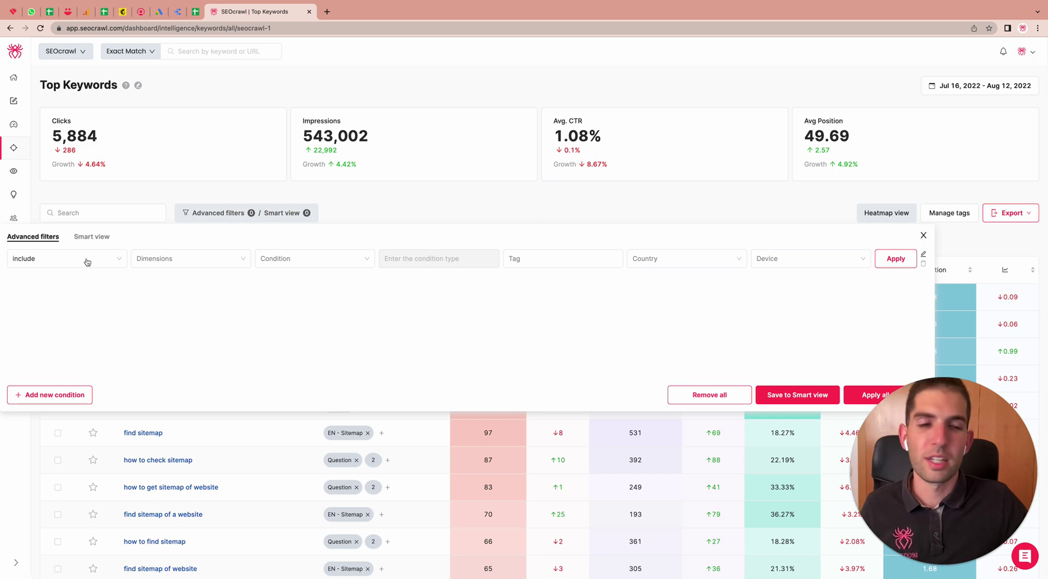
{"action": "left_click", "coordinate": [87, 262]}
{"action": "left_click", "coordinate": [34, 295]}
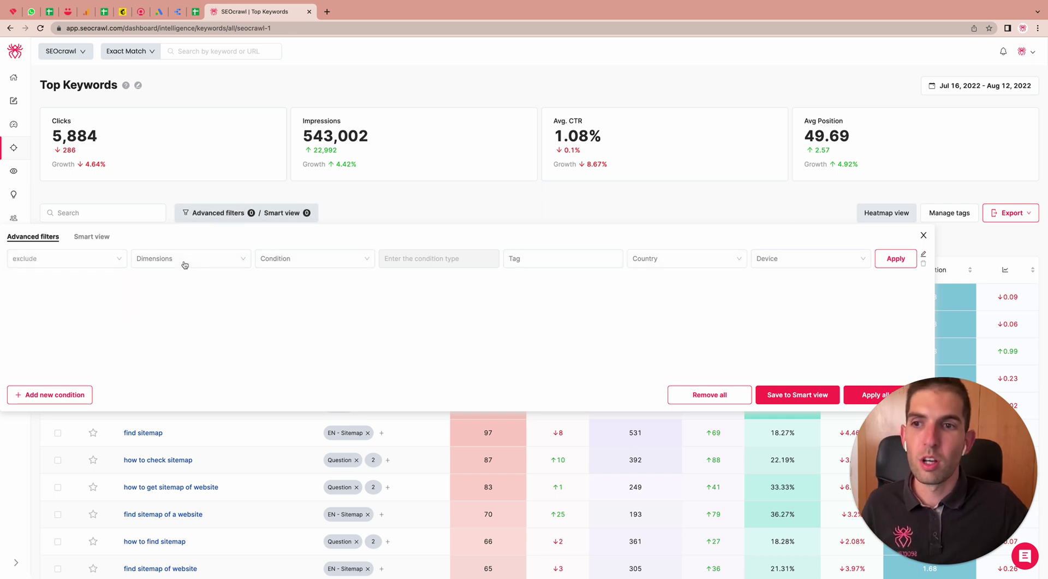
{"action": "left_click", "coordinate": [184, 264]}
{"action": "left_click", "coordinate": [169, 293]}
{"action": "left_click", "coordinate": [299, 261]}
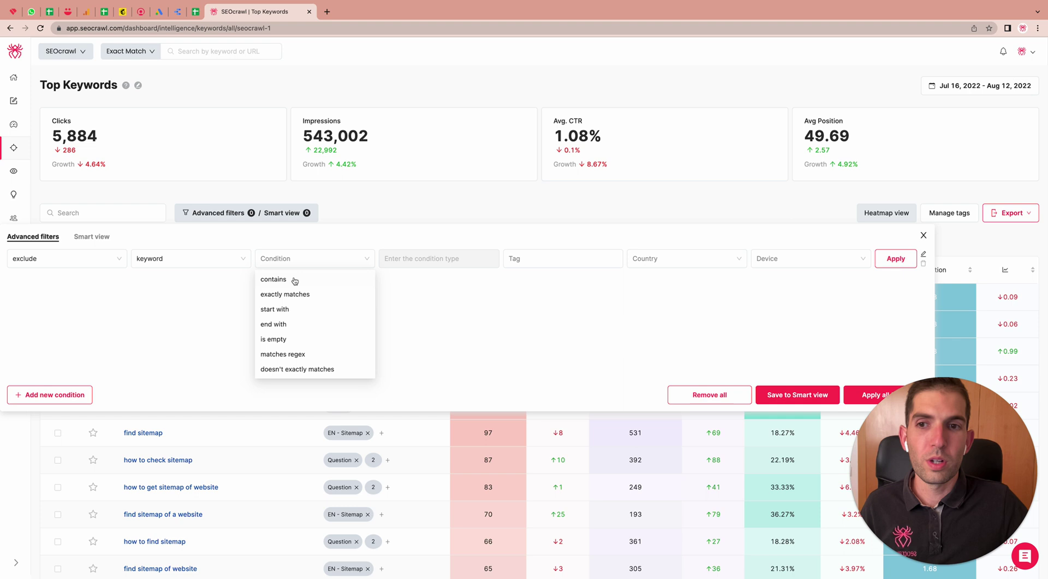
{"action": "left_click", "coordinate": [273, 279]}
{"action": "left_click", "coordinate": [405, 258]}
{"action": "type", "text": "ma"}
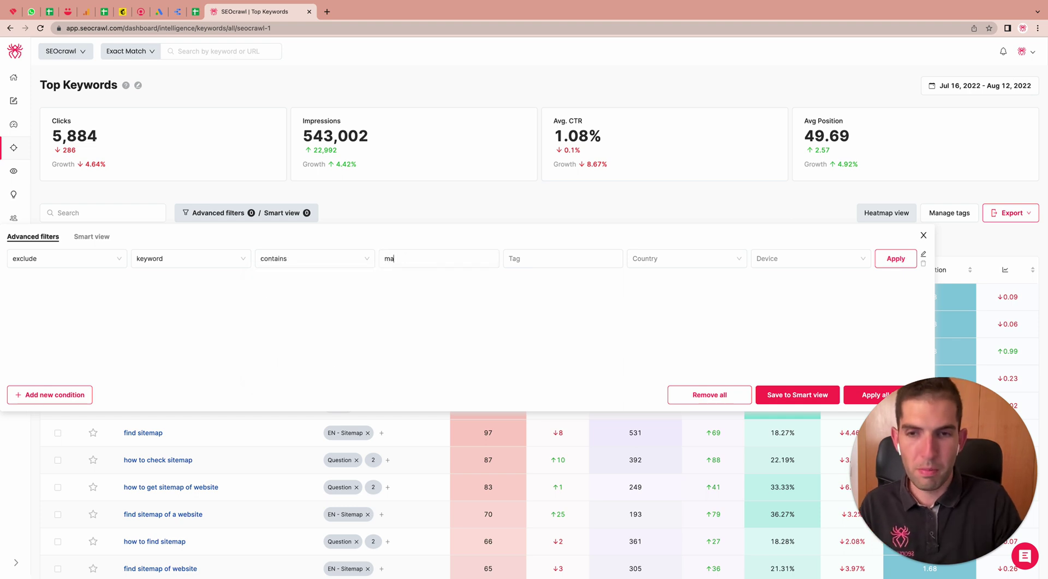
{"action": "type", "text": "p"}
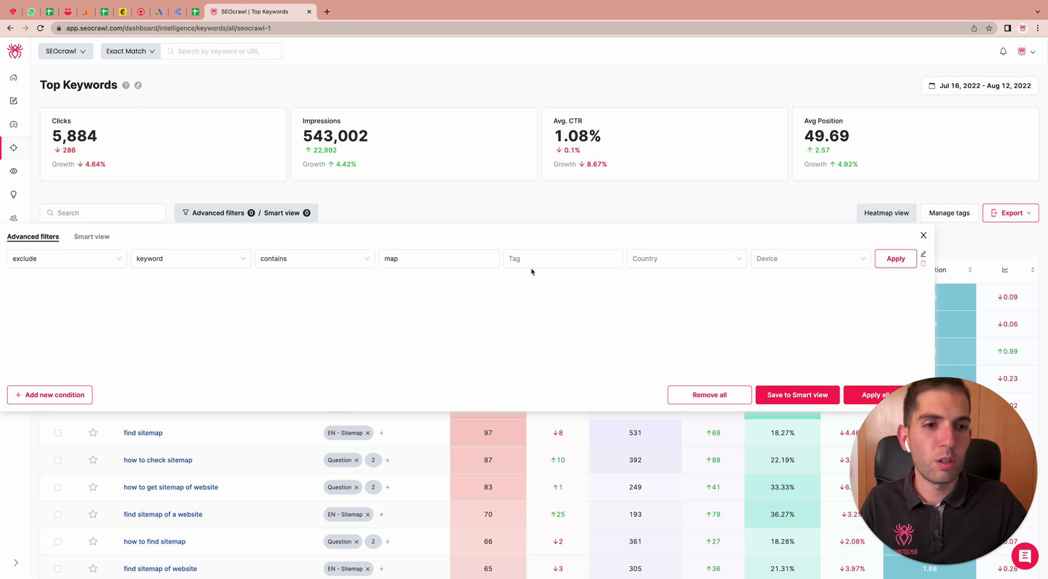
{"action": "left_click", "coordinate": [894, 262]}
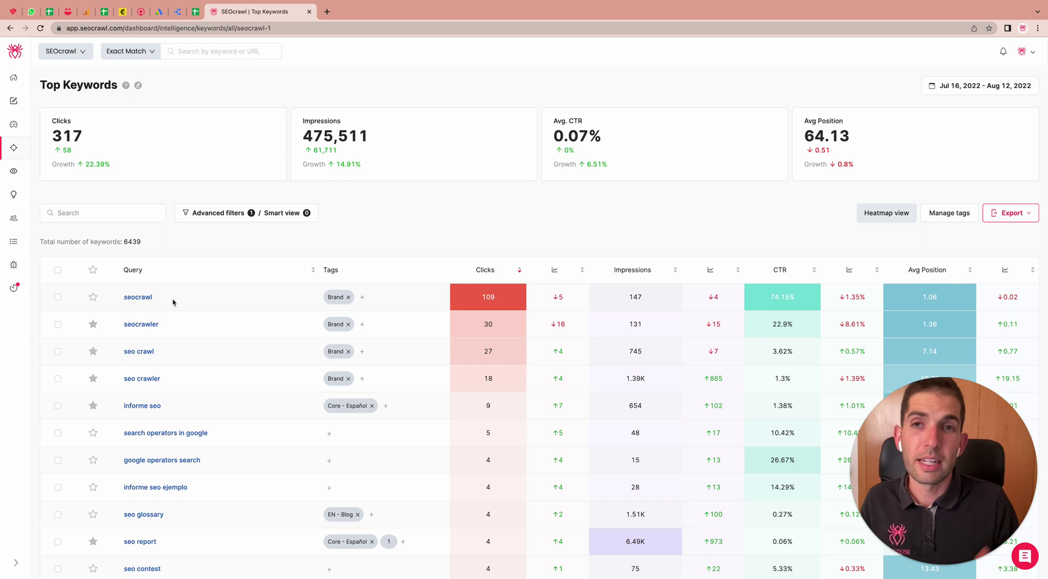
Add a second condition excluding keywords tagged Brand, leaving 6412 keywords
{"action": "left_click", "coordinate": [248, 216]}
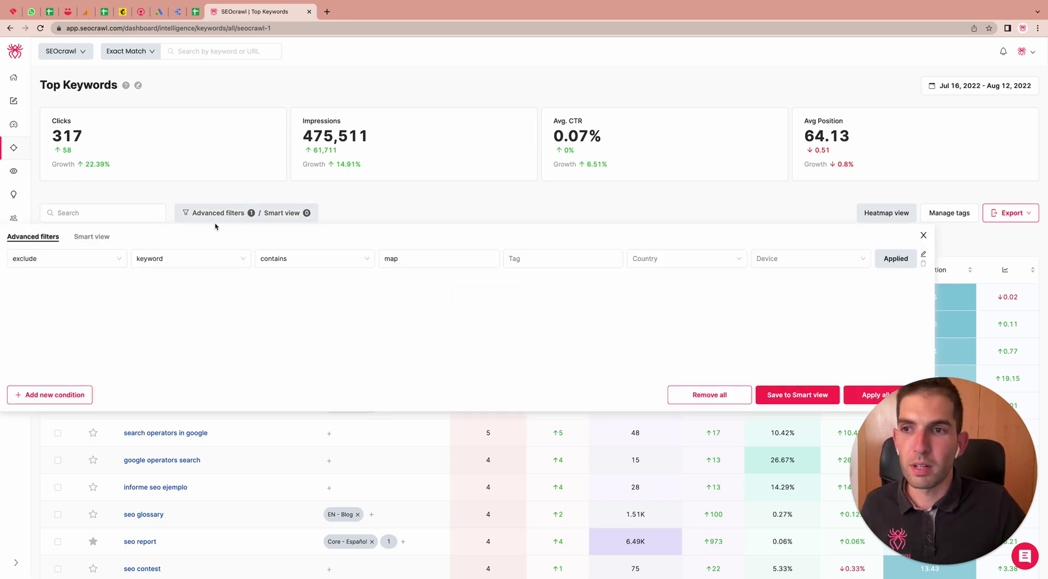
{"action": "left_click", "coordinate": [50, 394]}
{"action": "left_click", "coordinate": [43, 287]}
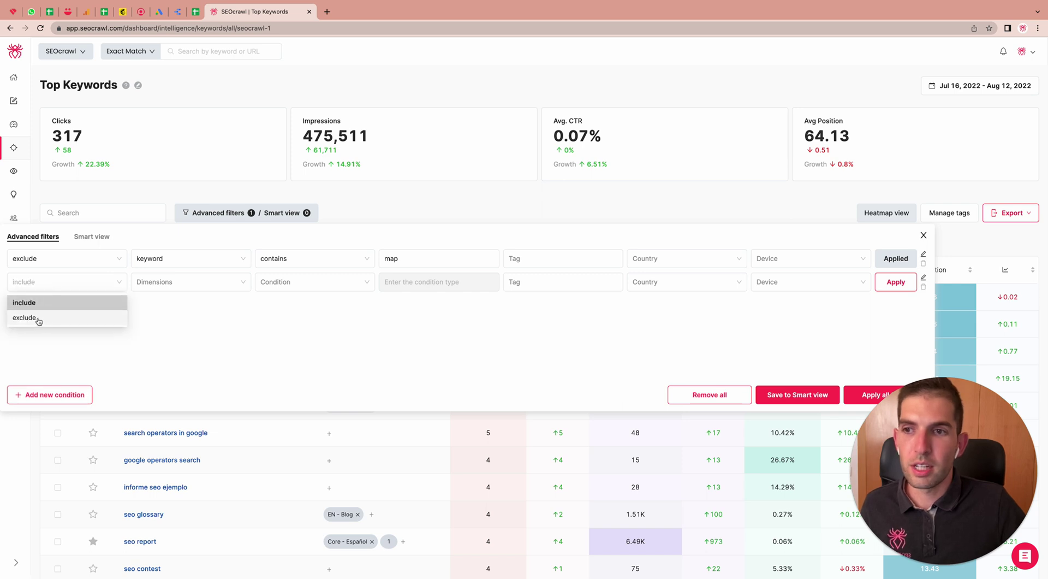
{"action": "left_click", "coordinate": [38, 316]}
{"action": "left_click", "coordinate": [546, 290]}
{"action": "left_click", "coordinate": [534, 302]}
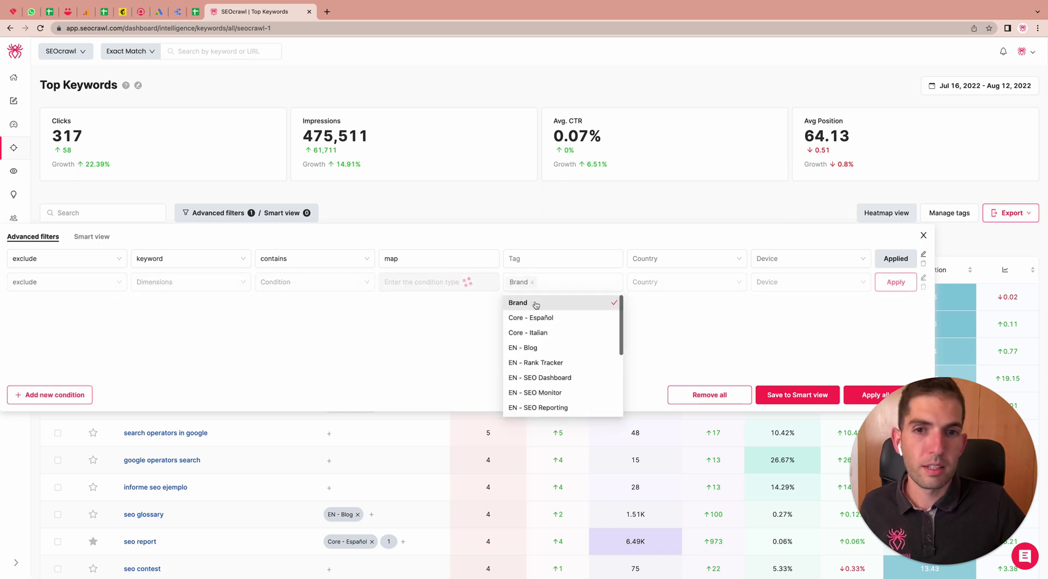
{"action": "left_click", "coordinate": [866, 293]}
{"action": "left_click", "coordinate": [896, 282]}
{"action": "left_click", "coordinate": [482, 197]}
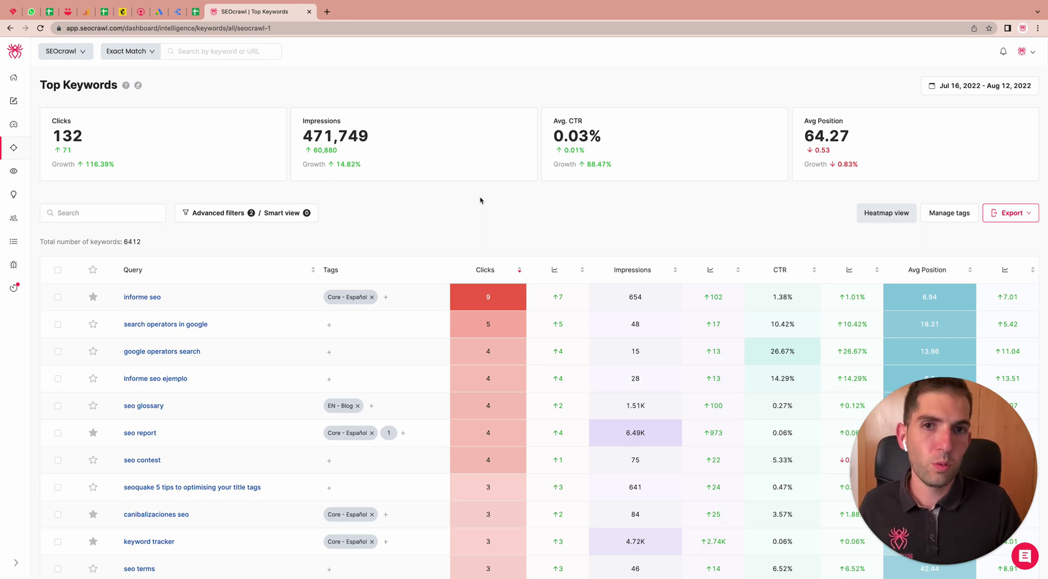
Sort keywords by Impressions and add a third condition limiting country to United States
{"action": "left_click", "coordinate": [644, 270]}
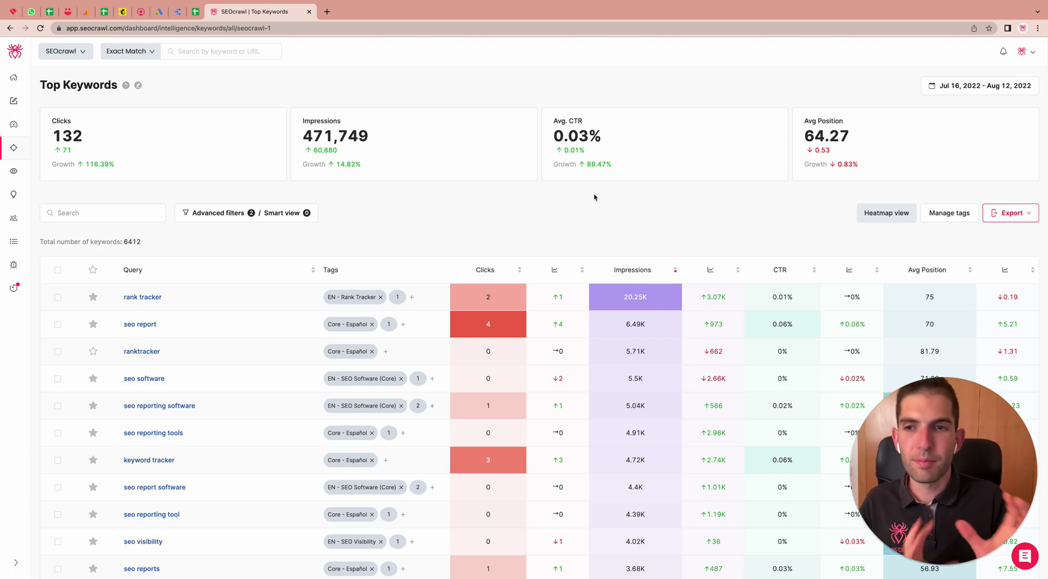
{"action": "left_click", "coordinate": [280, 217]}
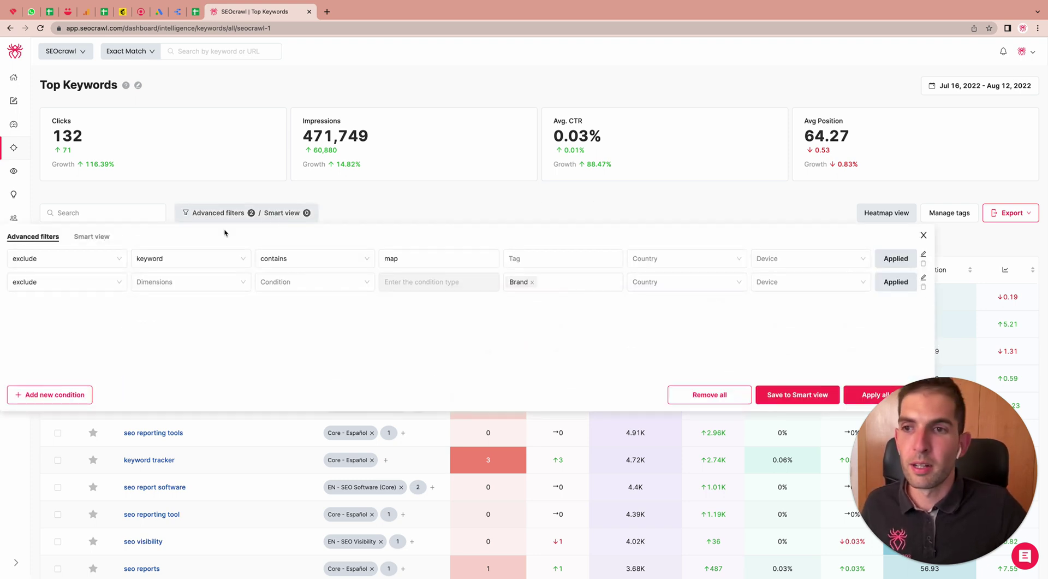
{"action": "left_click", "coordinate": [58, 394]}
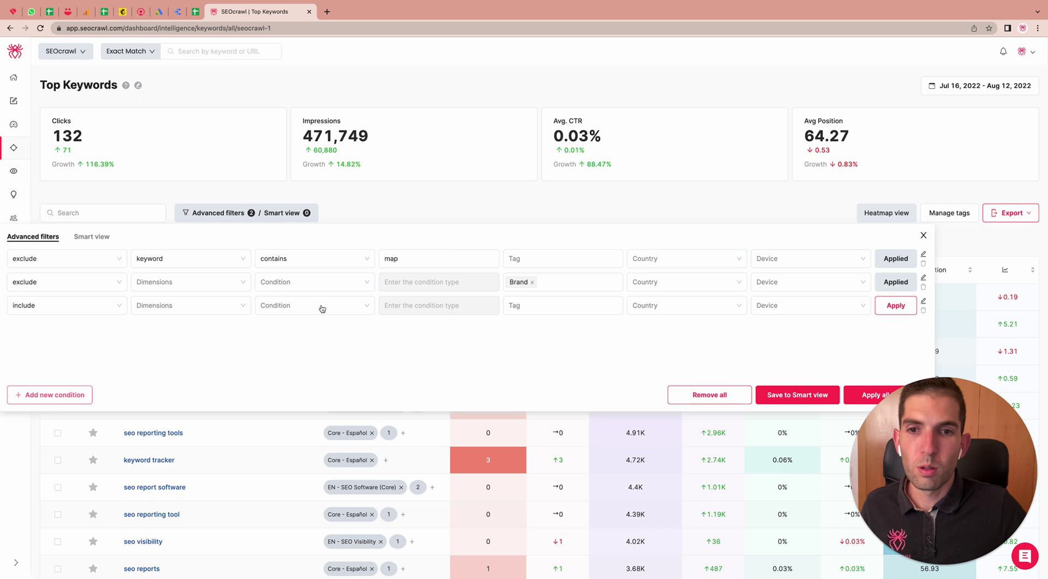
{"action": "left_click", "coordinate": [672, 306]}
{"action": "type", "text": "uni"}
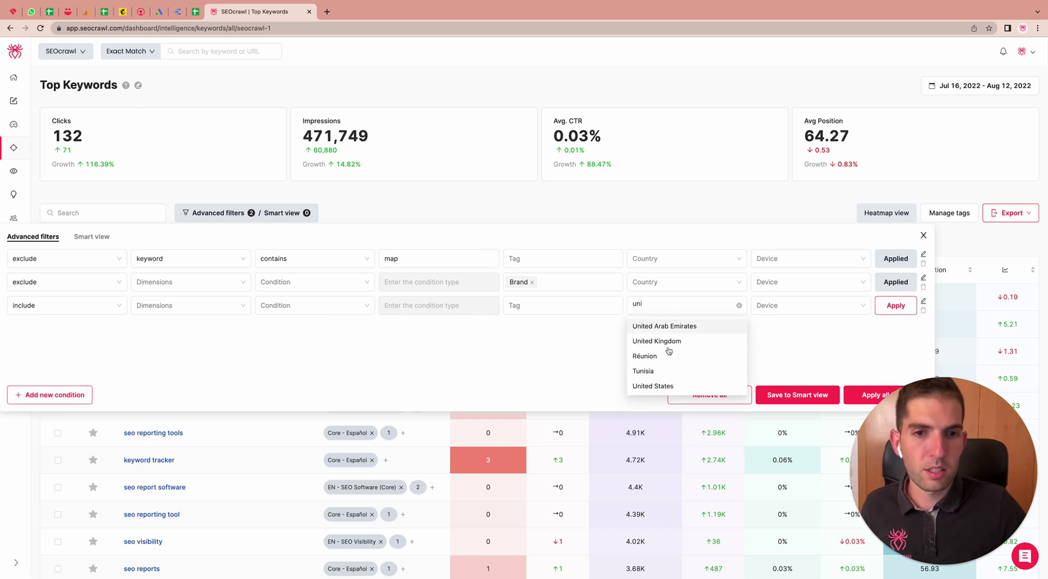
{"action": "left_click", "coordinate": [662, 385]}
{"action": "left_click", "coordinate": [905, 309]}
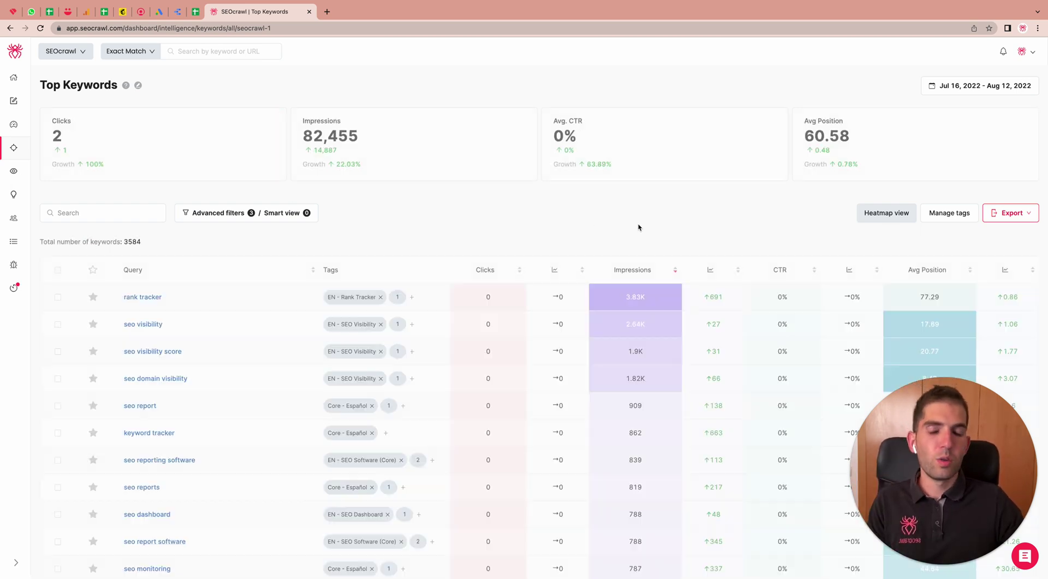
{"action": "scroll", "coordinate": [639, 227], "scroll_direction": "down", "scroll_amount": 10}
{"action": "scroll", "coordinate": [644, 373], "scroll_direction": "down", "scroll_amount": 5}
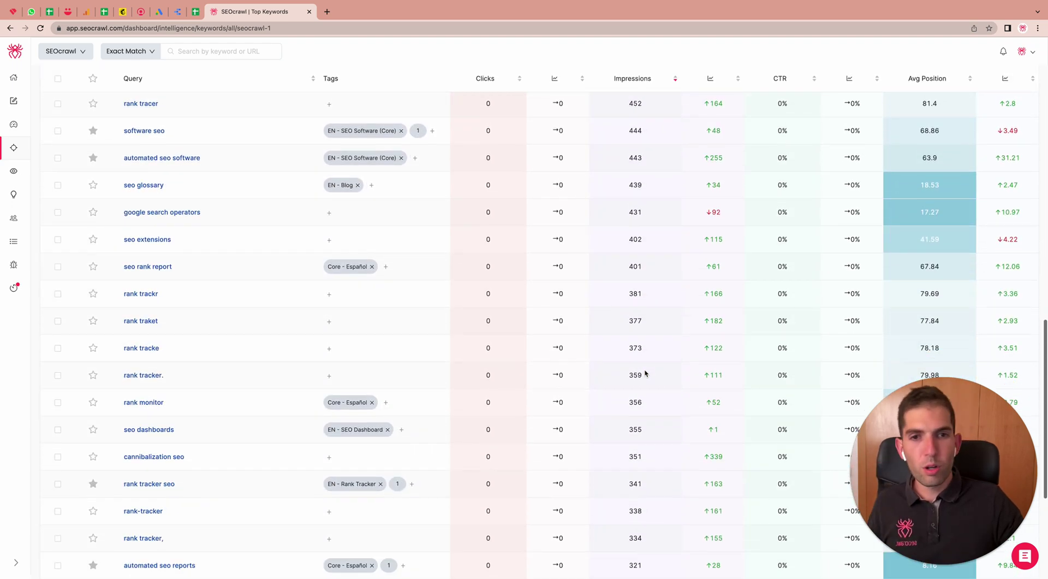
{"action": "scroll", "coordinate": [645, 373], "scroll_direction": "up", "scroll_amount": 20}
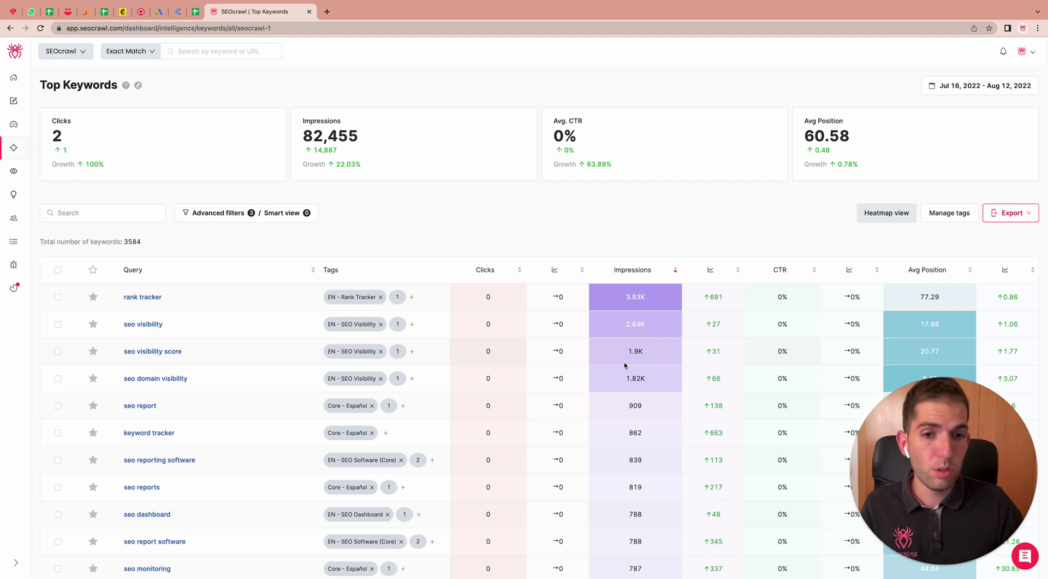
Add a fourth condition keeping only keywords with impressions greater than 500, leaving 20 keywords
{"action": "left_click", "coordinate": [223, 213]}
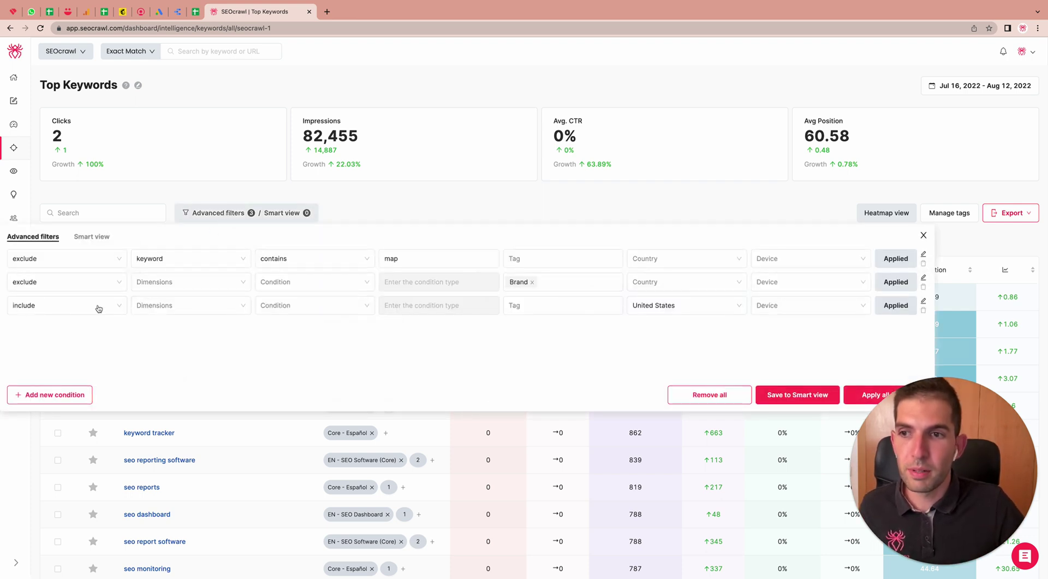
{"action": "left_click", "coordinate": [54, 393]}
{"action": "left_click", "coordinate": [181, 335]}
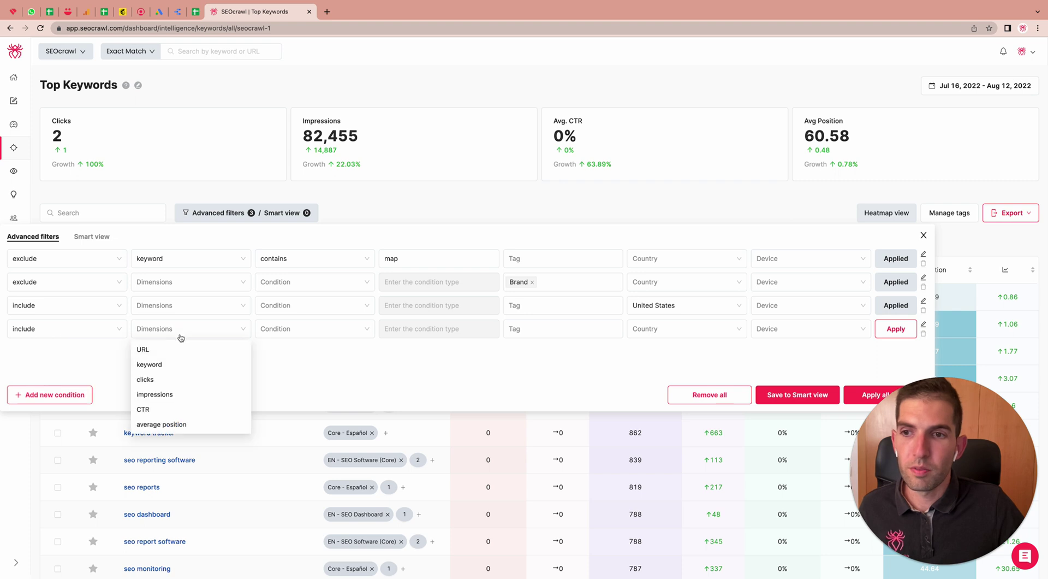
{"action": "left_click", "coordinate": [175, 393]}
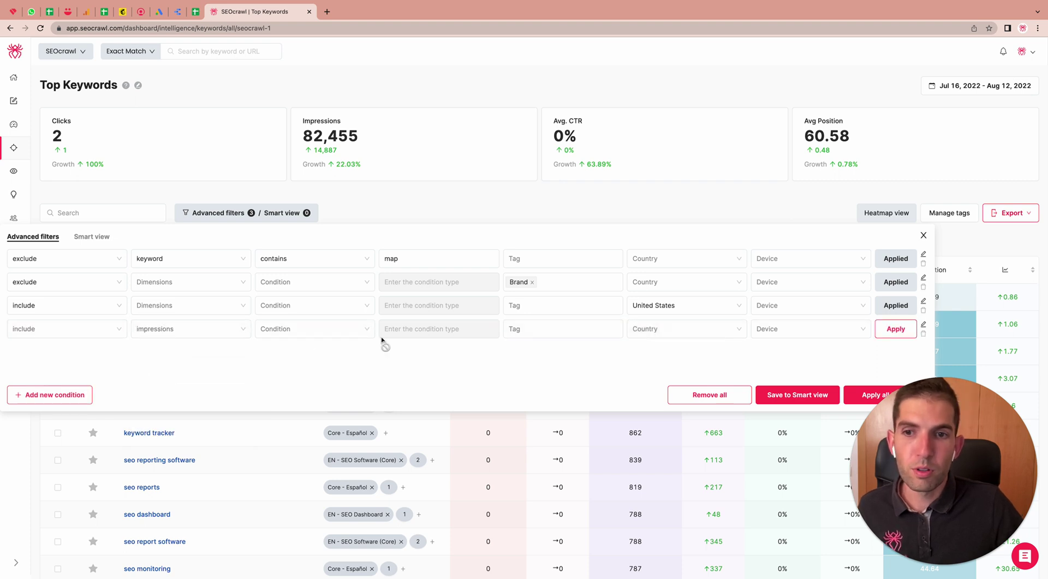
{"action": "left_click", "coordinate": [314, 332]}
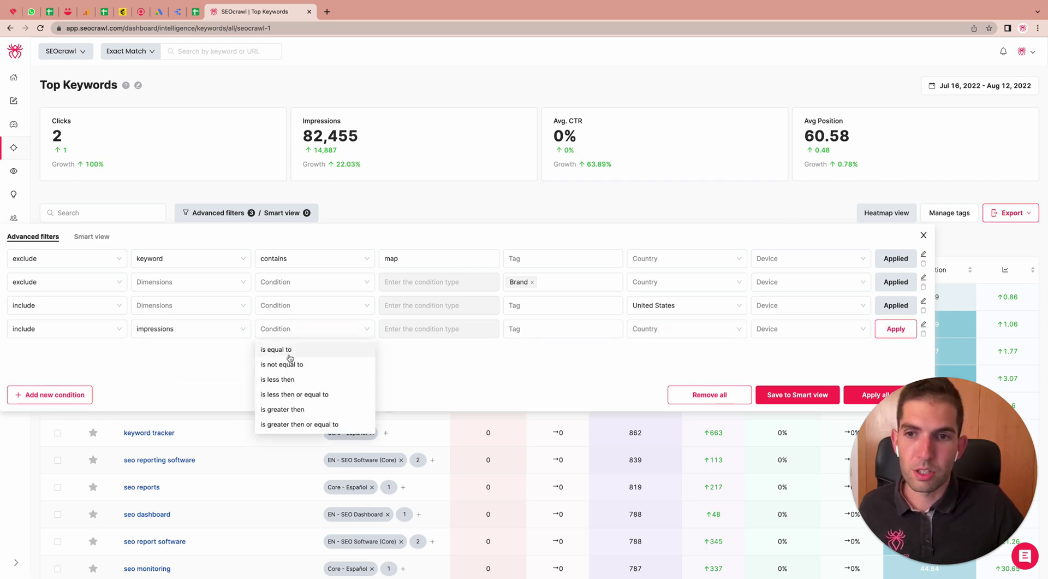
{"action": "left_click", "coordinate": [282, 409]}
{"action": "left_click", "coordinate": [413, 328]}
{"action": "type", "text": "500"}
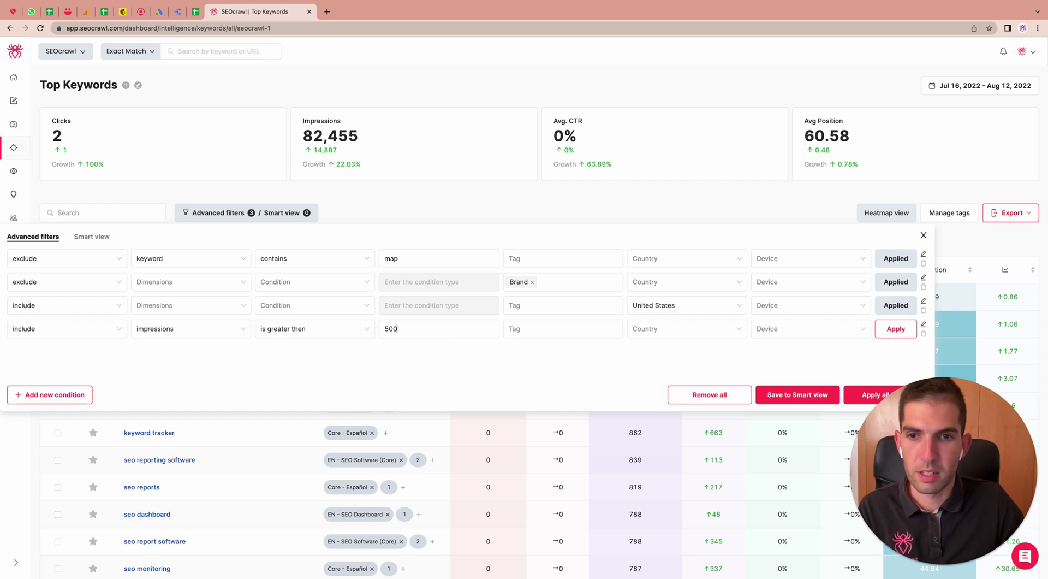
{"action": "left_click", "coordinate": [896, 329]}
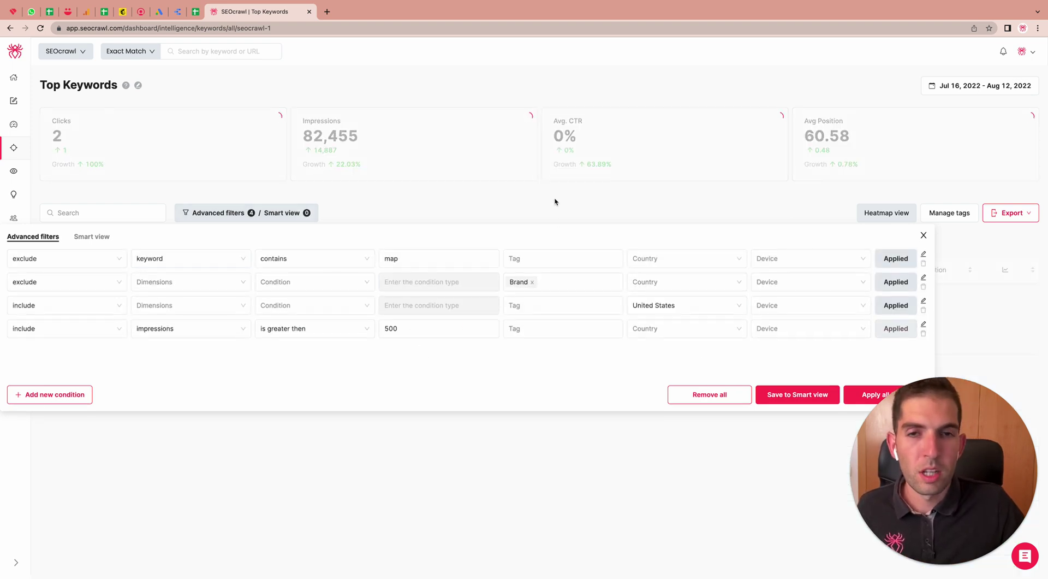
{"action": "left_click", "coordinate": [555, 201]}
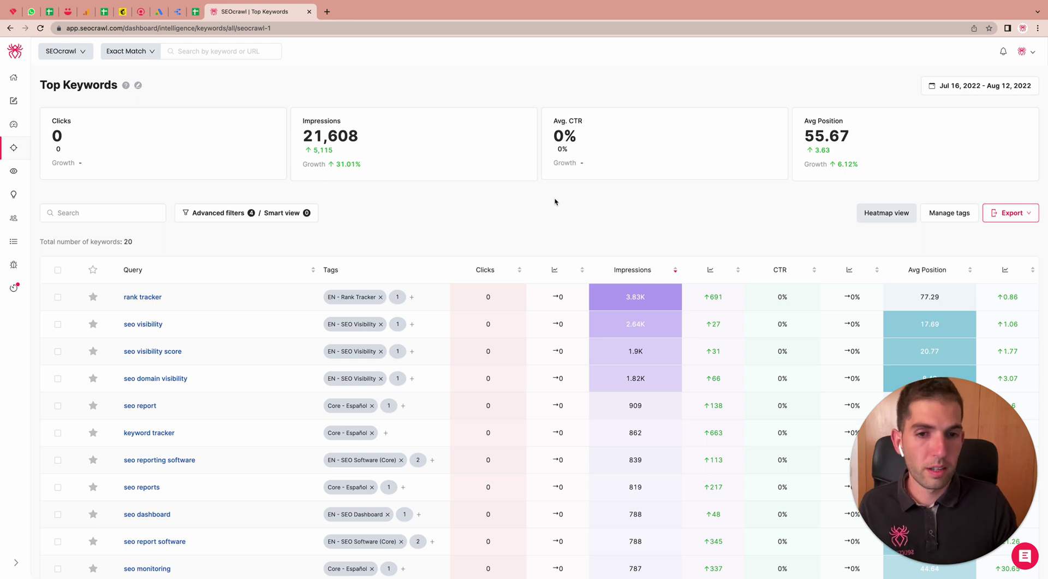
Scroll through the 20 filtered keywords and review the Export format options
{"action": "scroll", "coordinate": [555, 202], "scroll_direction": "down", "scroll_amount": 2}
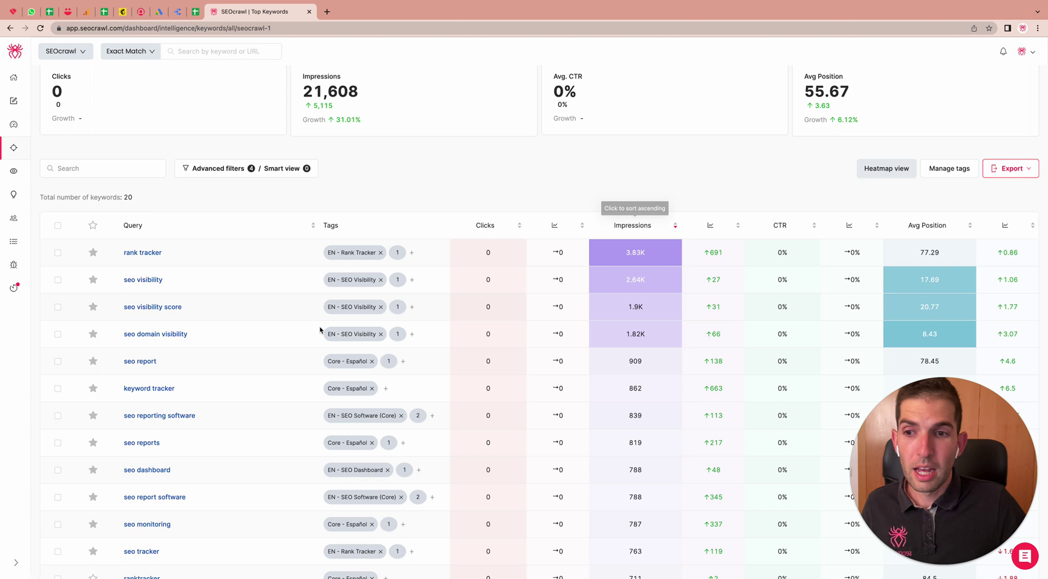
{"action": "scroll", "coordinate": [305, 335], "scroll_direction": "down", "scroll_amount": 1}
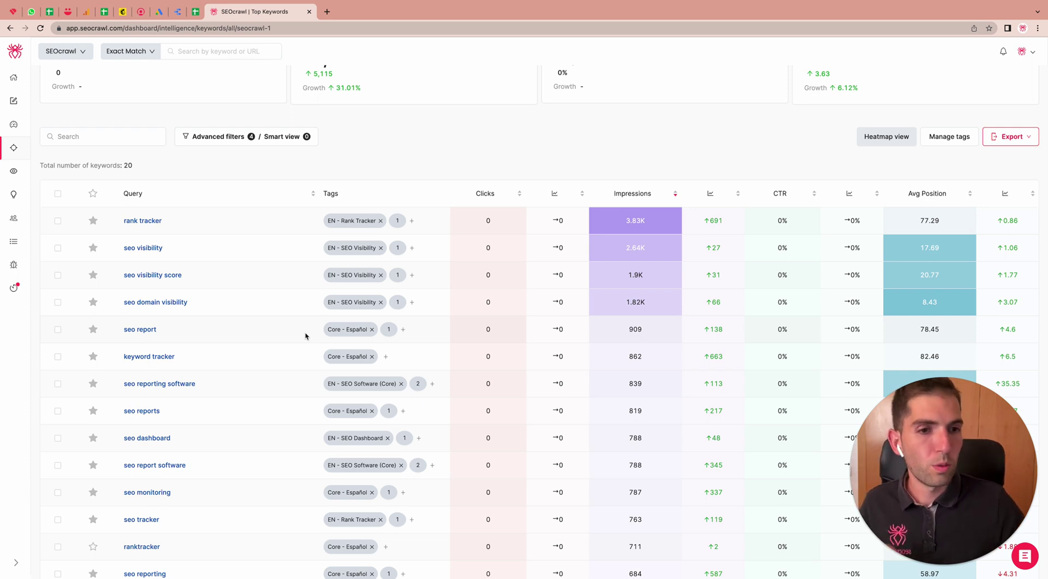
{"action": "left_click", "coordinate": [1012, 138]}
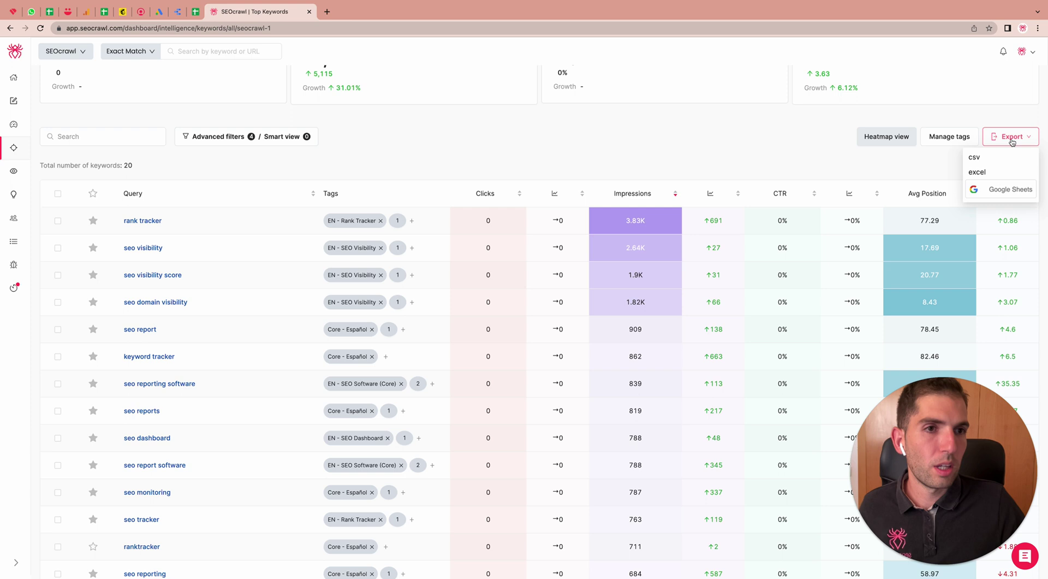
{"action": "left_click", "coordinate": [784, 154]}
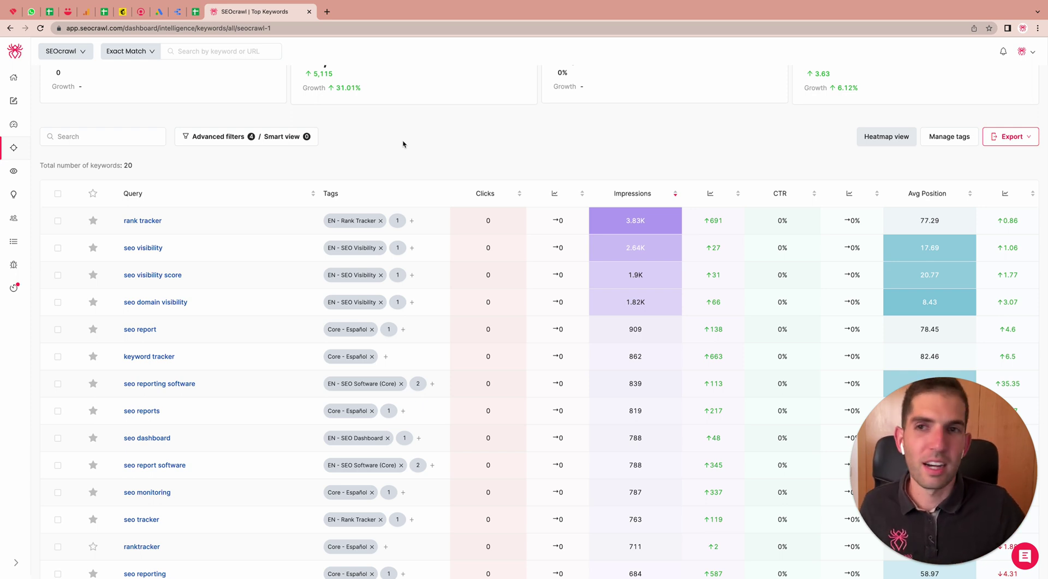
Save the four filters as smart view 'Non-Branded Keywords (USA) +500 impressions + no sitemap'
{"action": "left_click", "coordinate": [284, 137]}
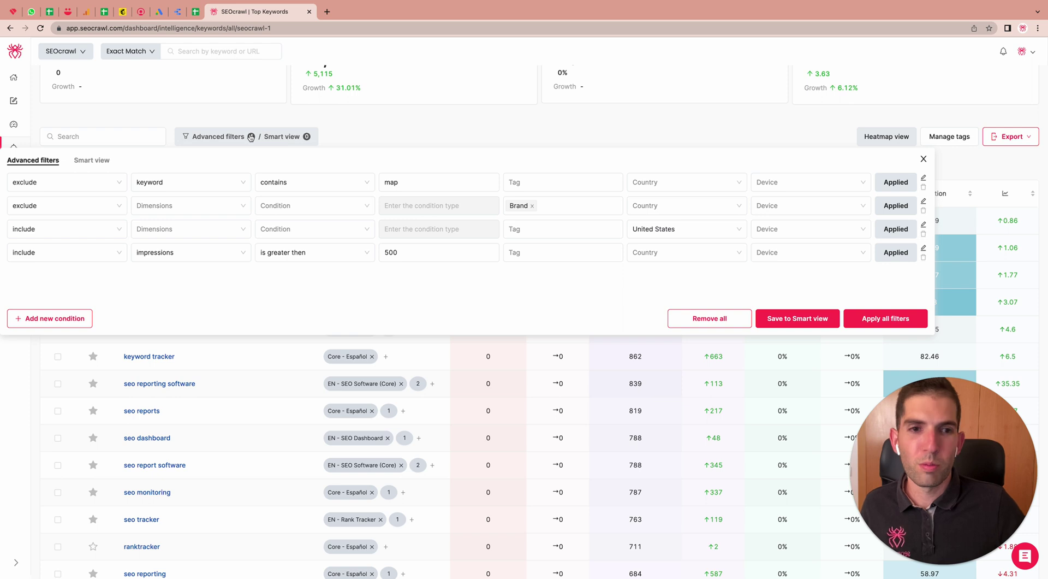
{"action": "left_click", "coordinate": [784, 318]}
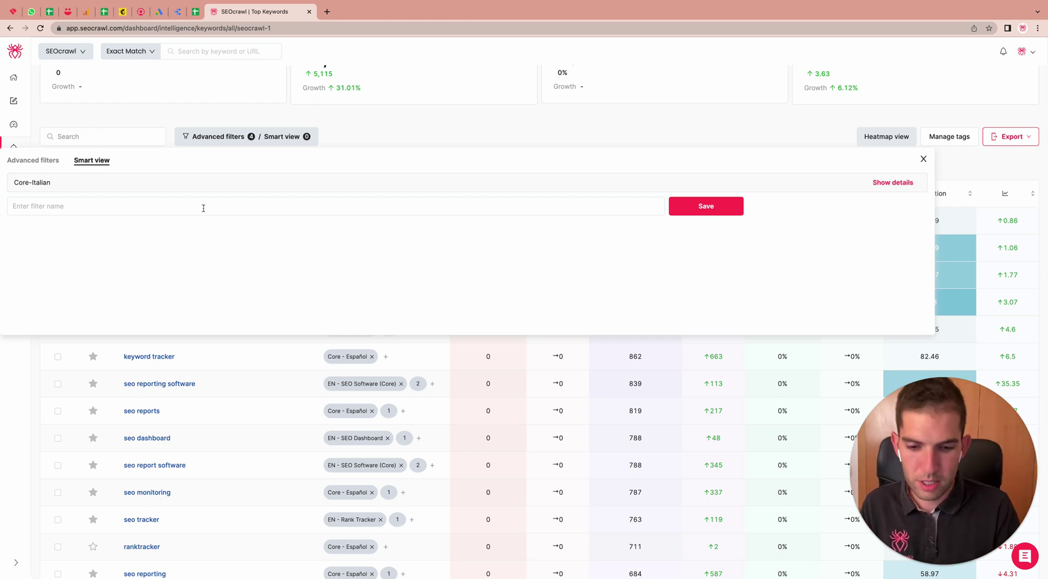
{"action": "type", "text": "Non-B"}
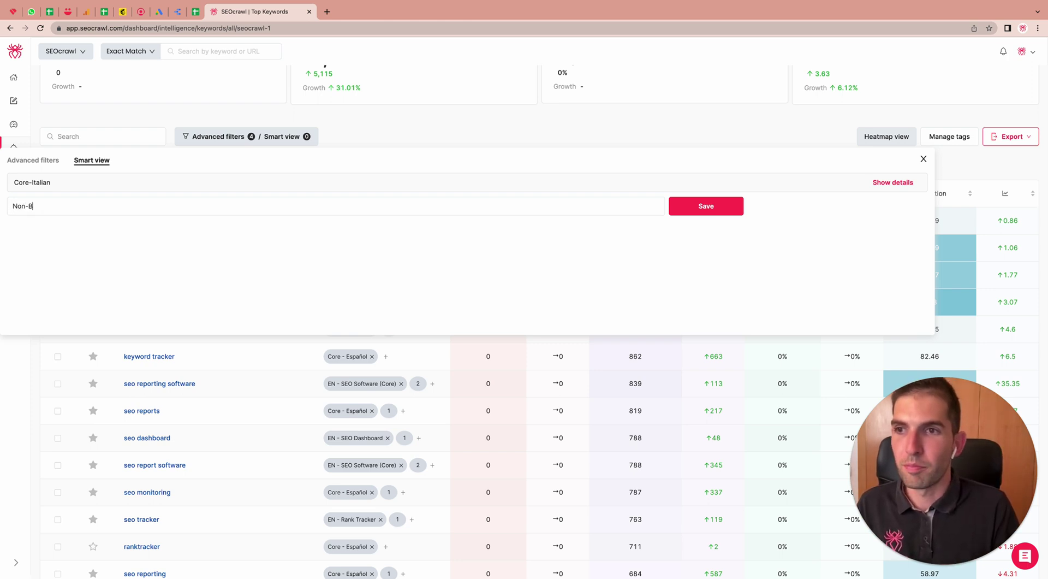
{"action": "type", "text": "randed Keywo"}
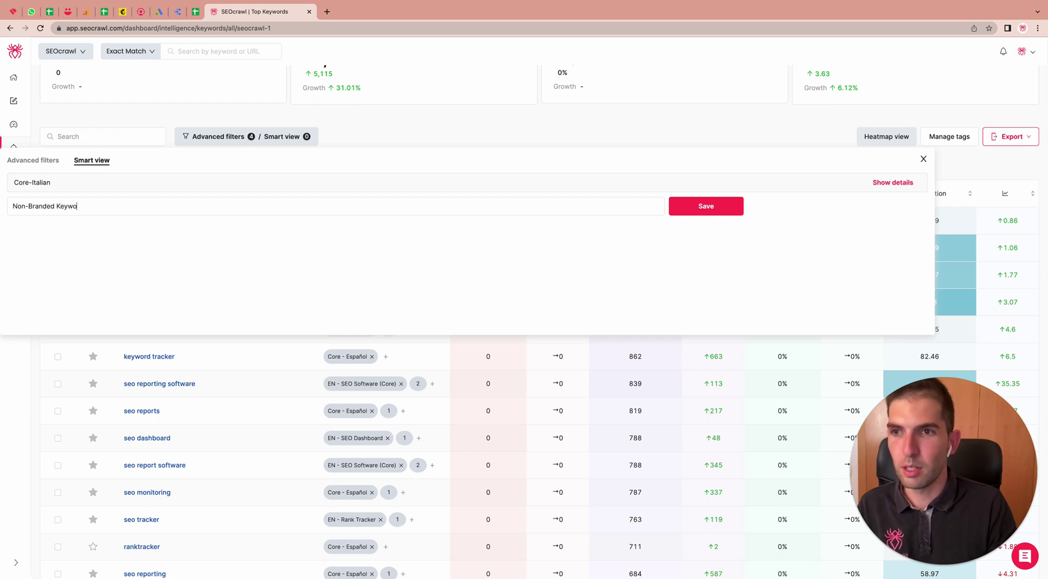
{"action": "type", "text": "rds (USA) +"}
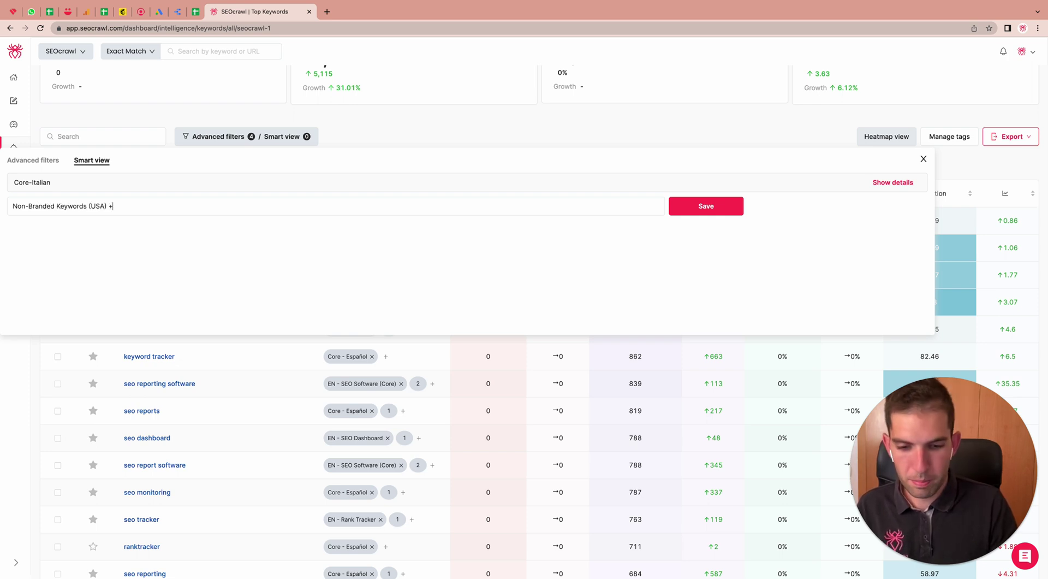
{"action": "type", "text": "500 impressions"}
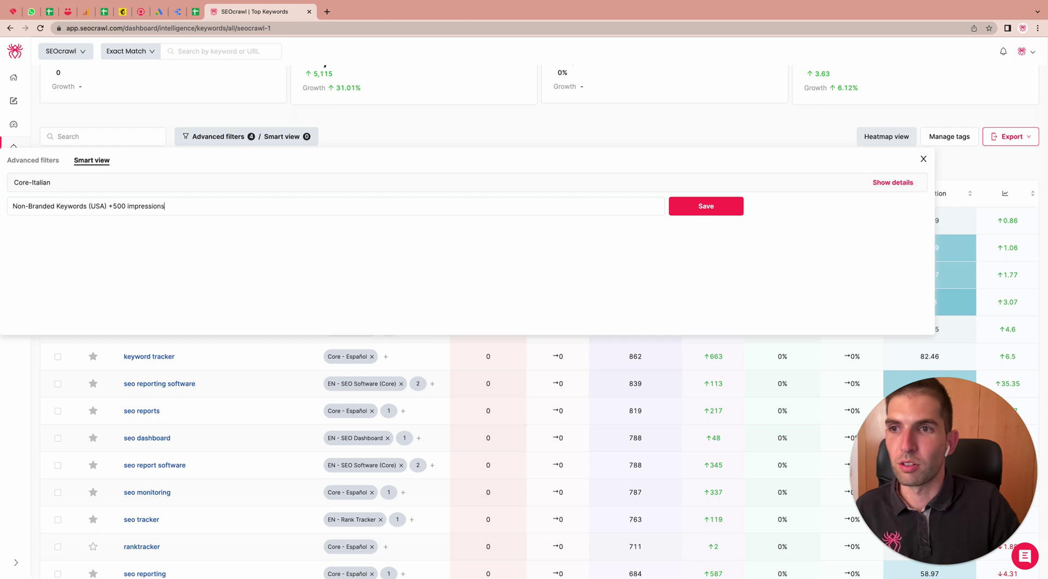
{"action": "type", "text": " + "}
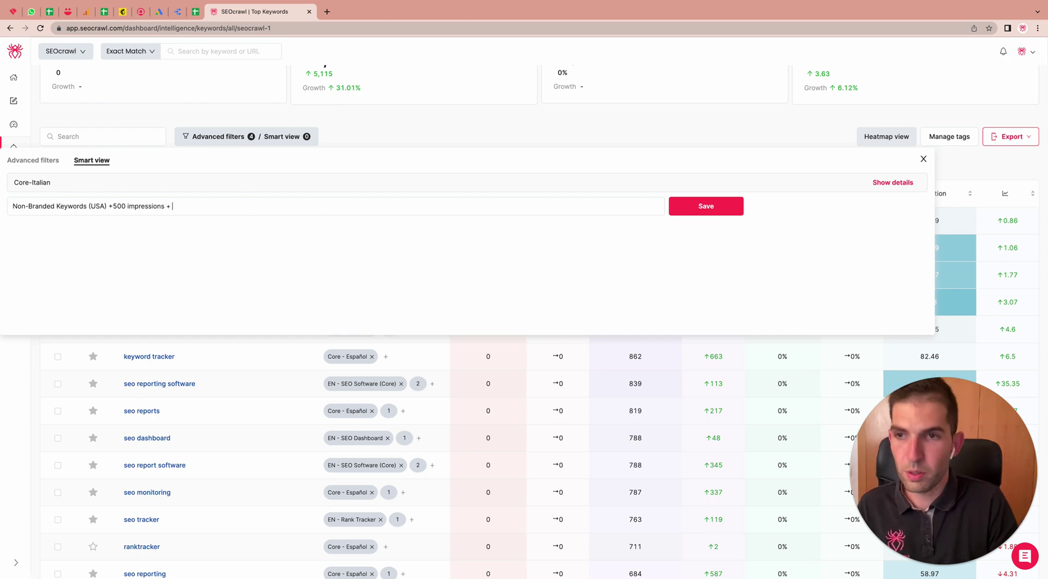
{"action": "type", "text": "no sitemap"}
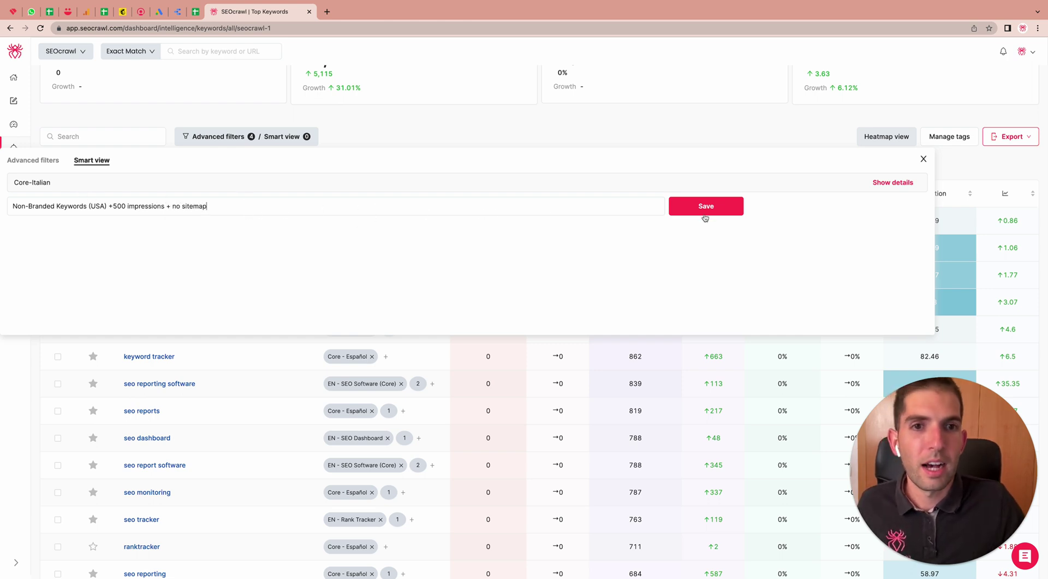
{"action": "left_click", "coordinate": [707, 212]}
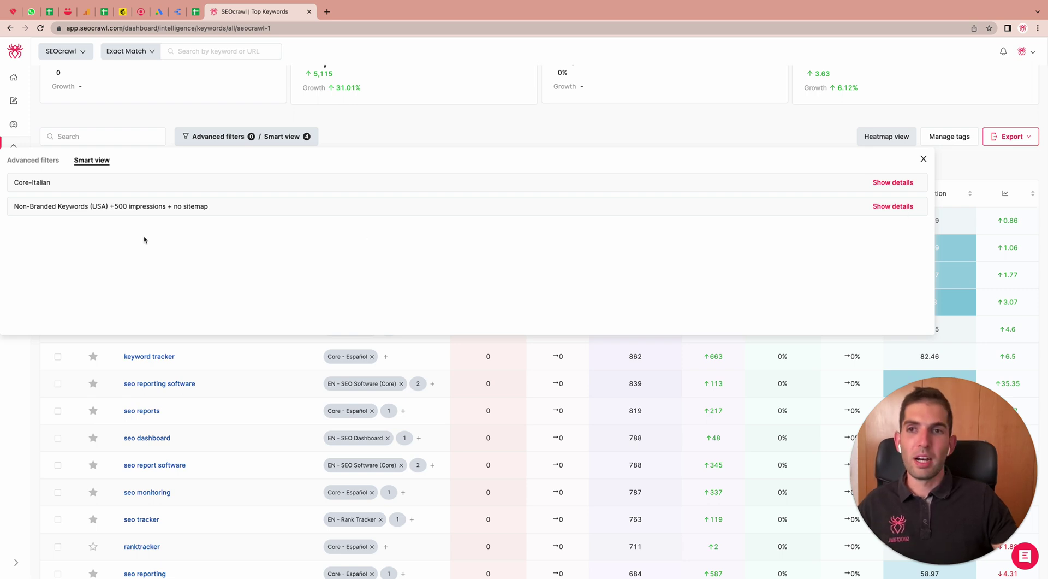
Close the Advanced filters panel to show the 20-keyword table led by rank tracker
{"action": "left_click", "coordinate": [45, 159]}
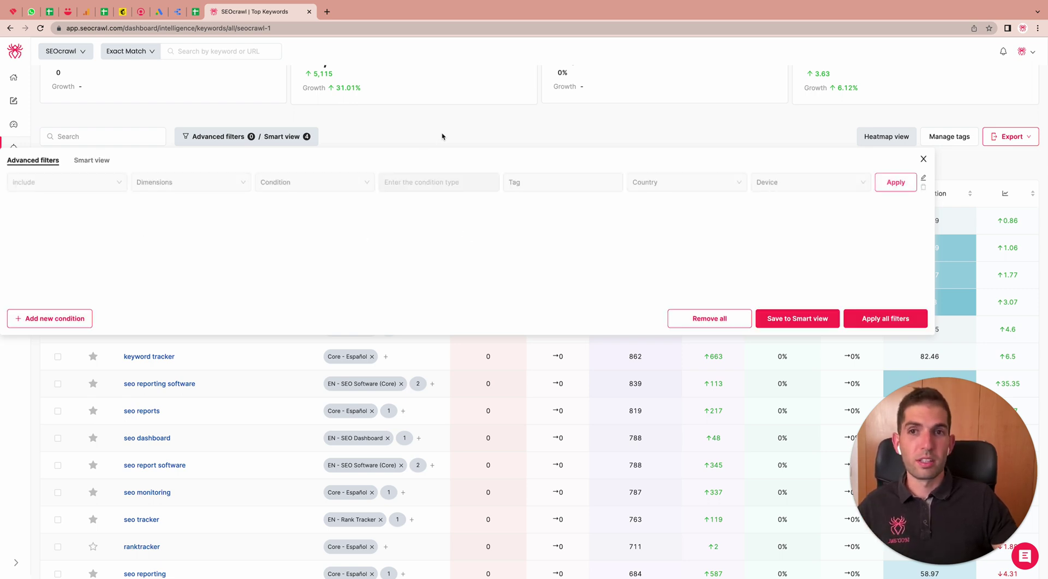
{"action": "left_click", "coordinate": [442, 136]}
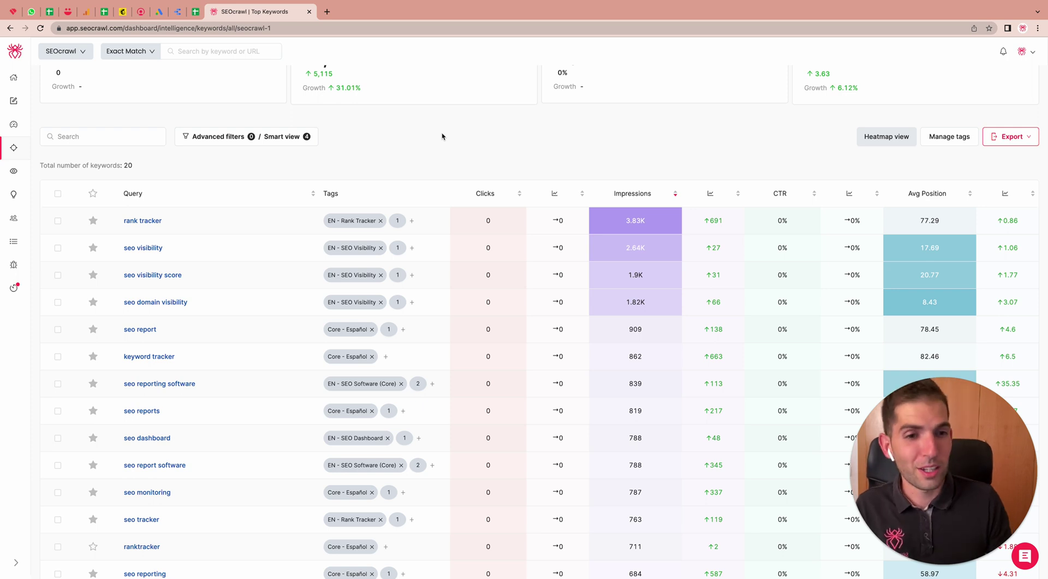
{"action": "mouse_move", "coordinate": [923, 1]}
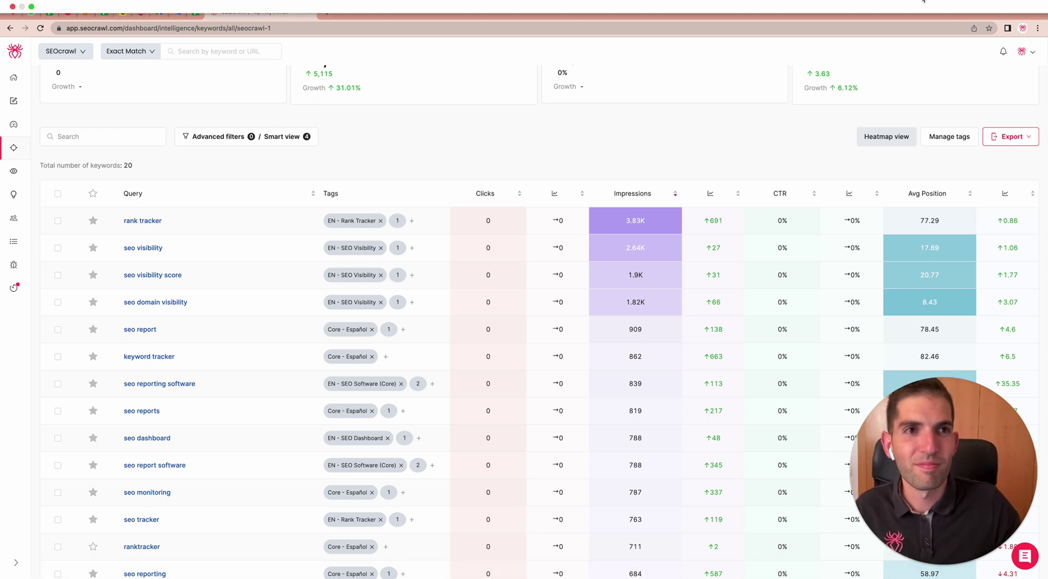